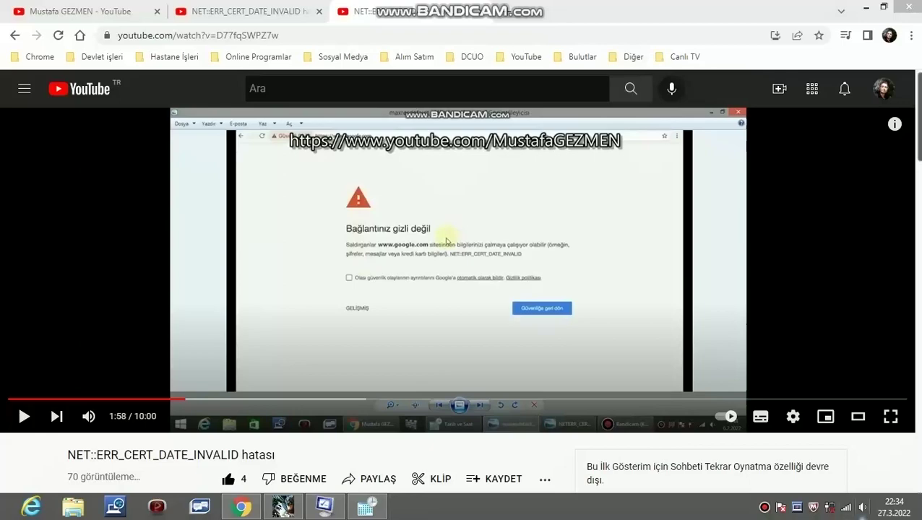
- Check the system date and time in the clock's calendar and minimize the browser to reveal the desktop
{"action": "left_click", "coordinate": [893, 508]}
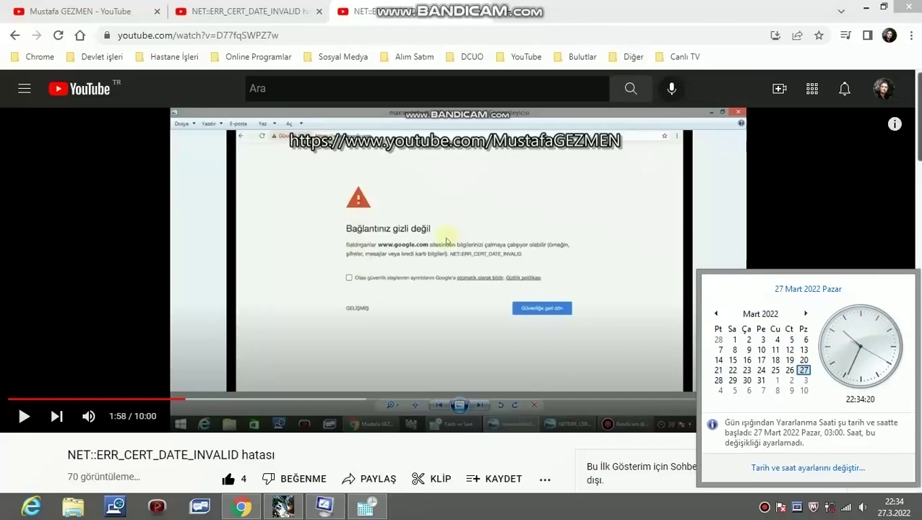
{"action": "key", "text": "Escape"}
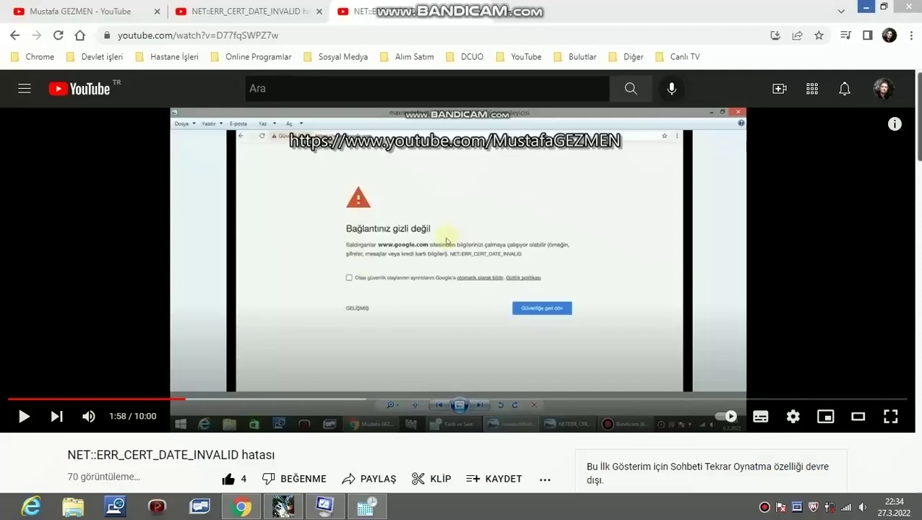
{"action": "left_click", "coordinate": [866, 6]}
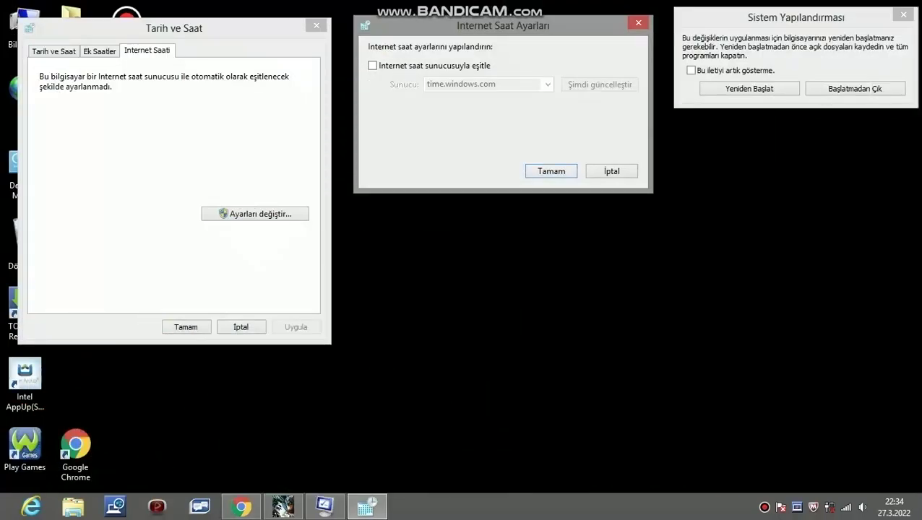
{"action": "left_click", "coordinate": [894, 507]}
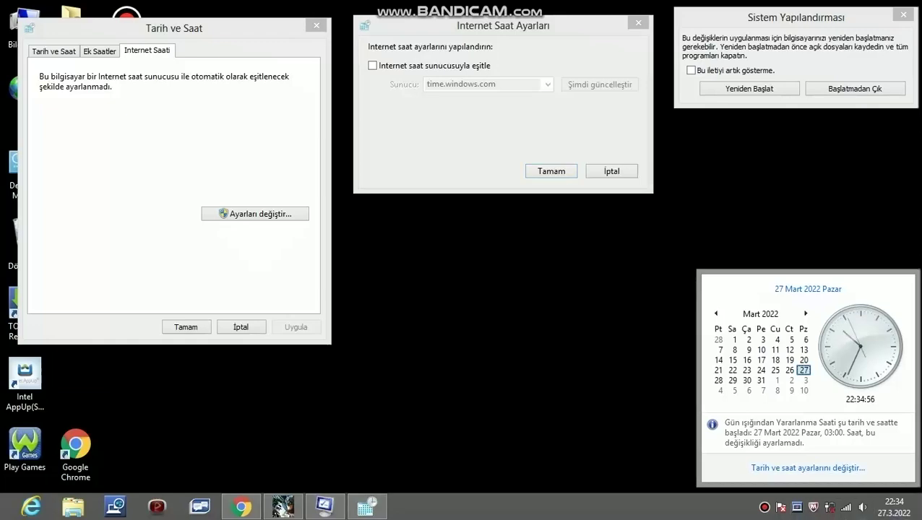
{"action": "key", "text": "Escape"}
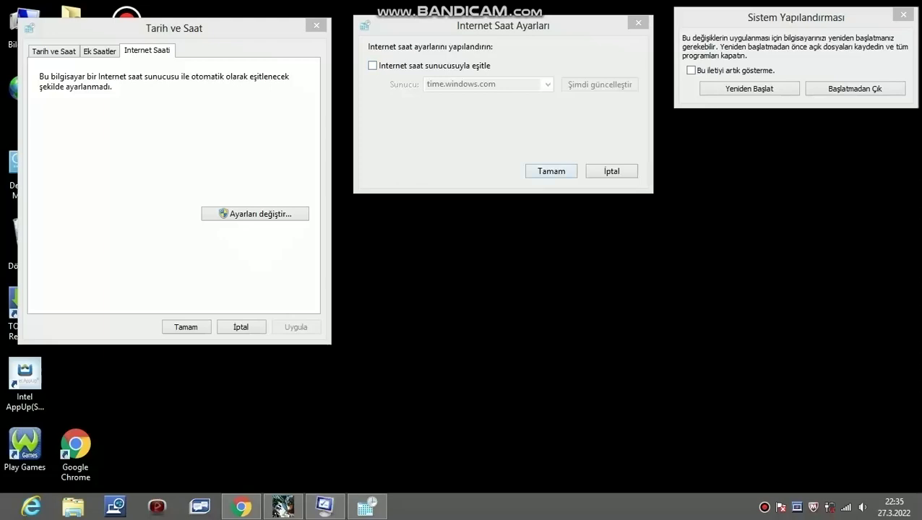
- Accept the Internet time settings with server synchronization off and the (UTC+02:00) İstanbul time zone, and close the Date and Time window
{"action": "key", "text": "Return"}
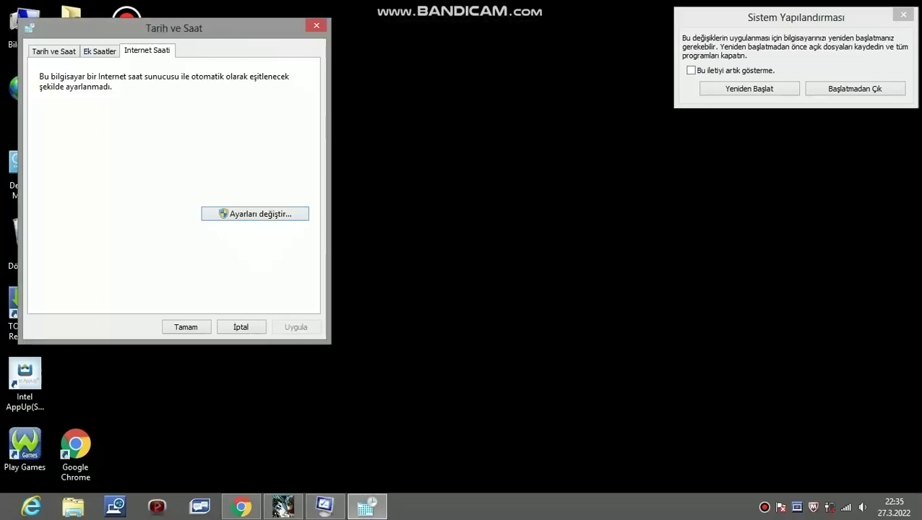
{"action": "key", "text": "ctrl+Tab"}
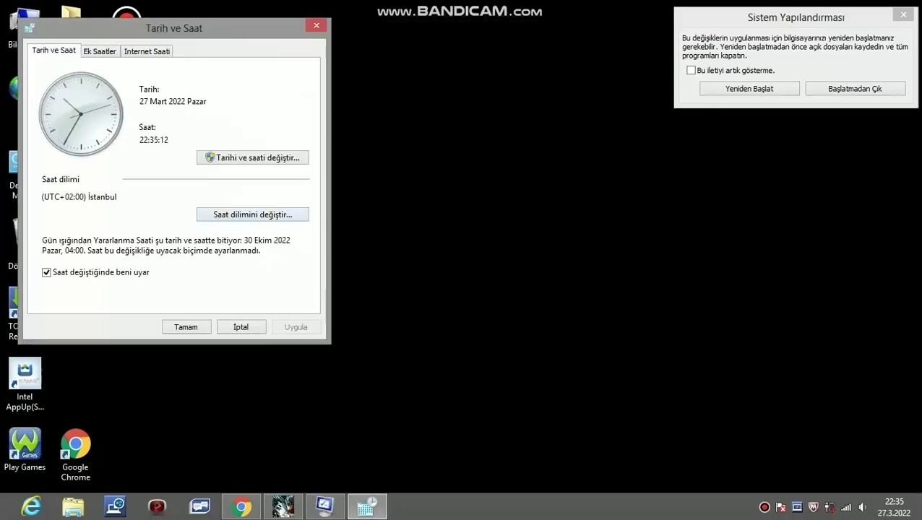
{"action": "key", "text": "Return"}
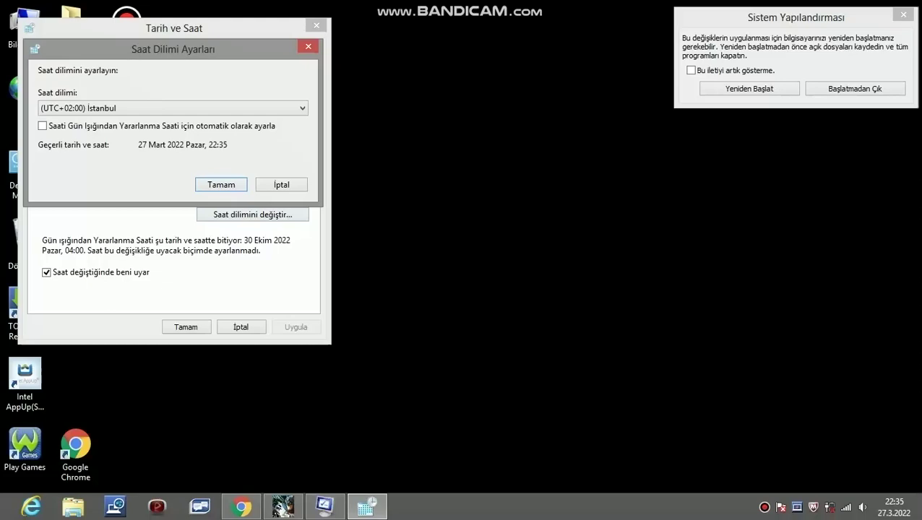
{"action": "key", "text": "Return"}
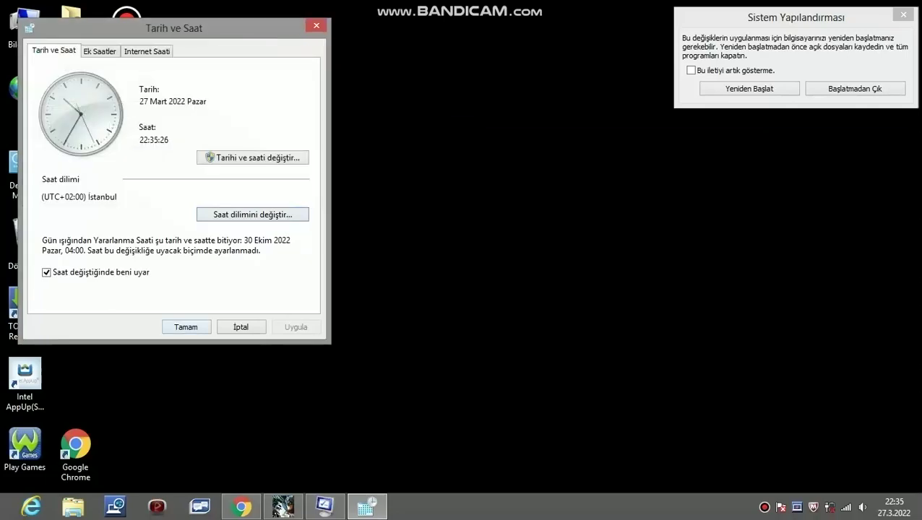
{"action": "key", "text": "Return"}
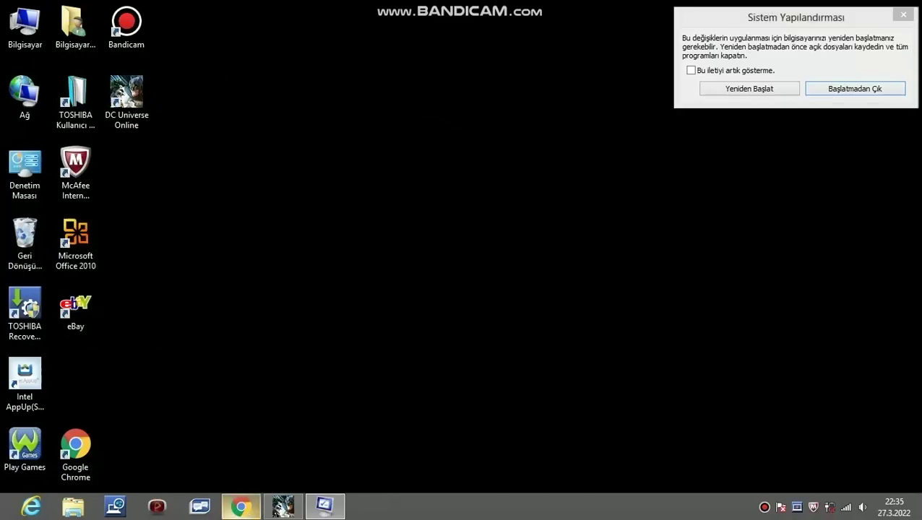
- Switch to Chrome and close both NET::ERR_CERT_DATE_INVALID video pages, keeping the YouTube channel page open
{"action": "left_click", "coordinate": [242, 506]}
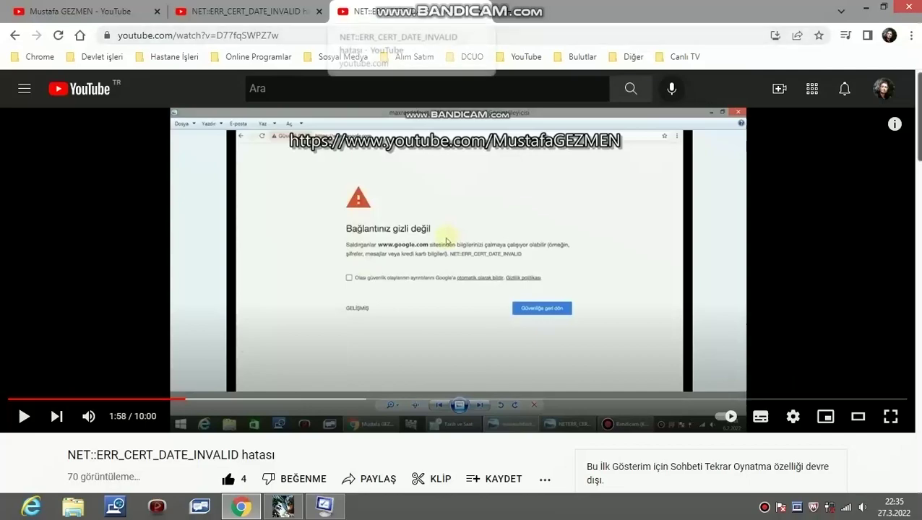
{"action": "key", "text": "ctrl+w"}
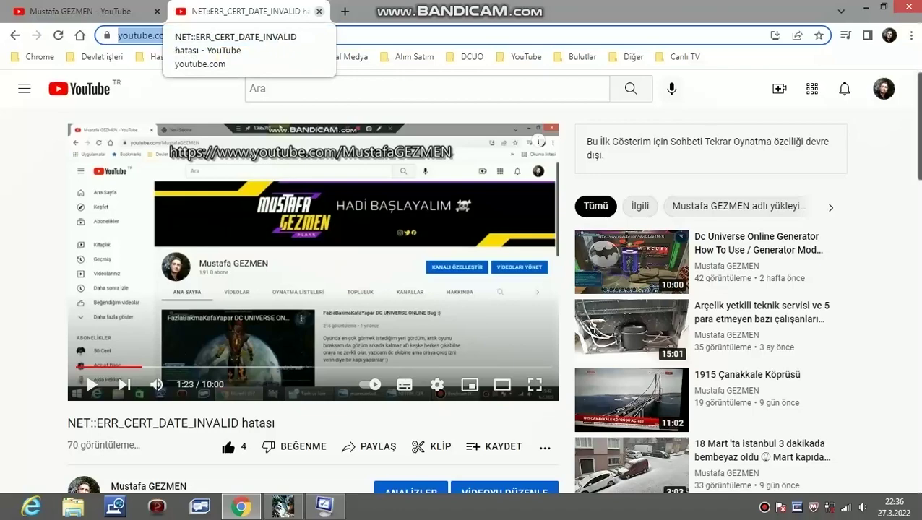
{"action": "key", "text": "ctrl+w"}
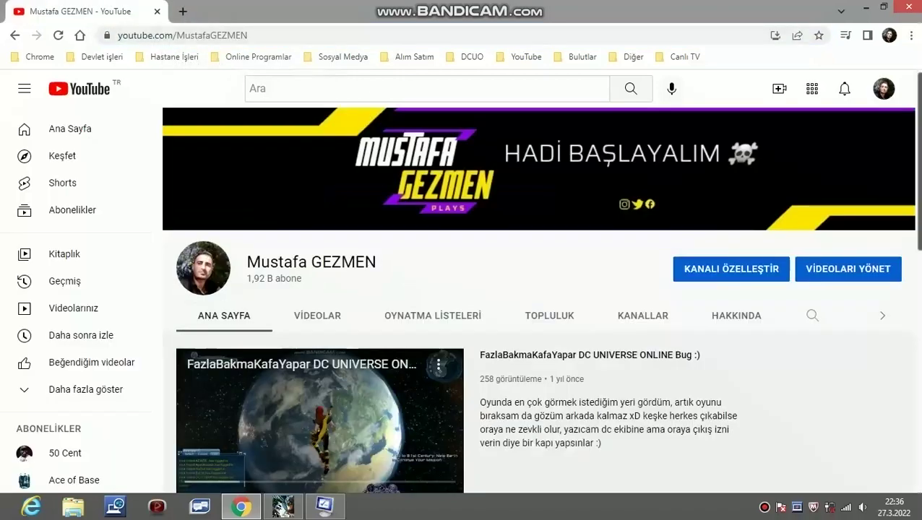
- Check the current date and time in the system clock's calendar
{"action": "mouse_move", "coordinate": [887, 135]}
{"action": "left_click", "coordinate": [893, 508]}
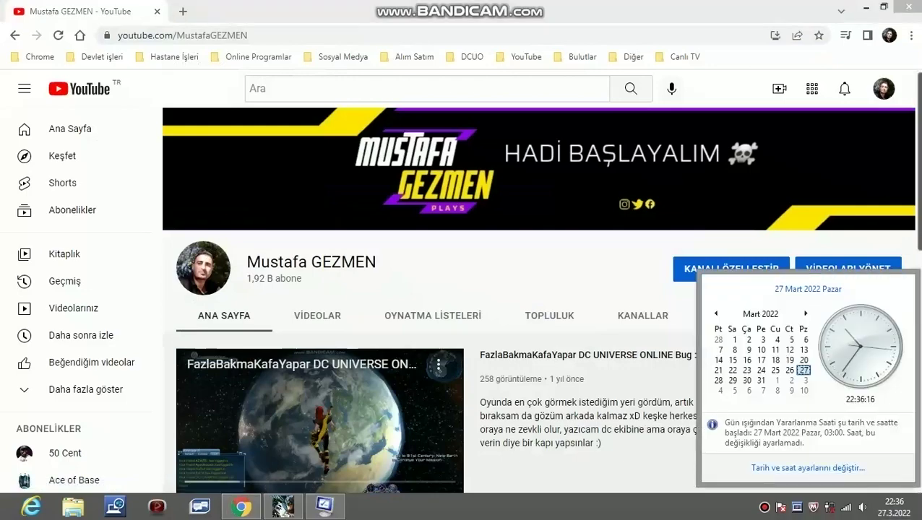
{"action": "key", "text": "Escape"}
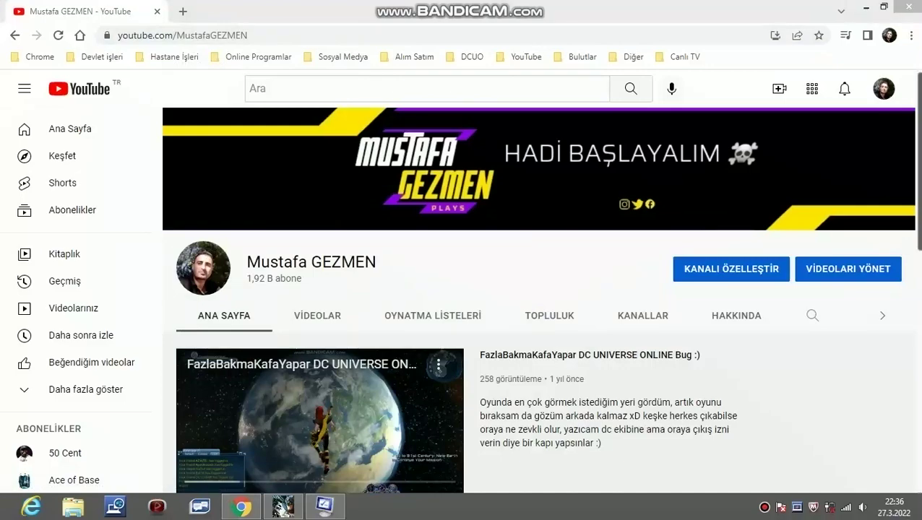
- Close the Chrome window and refresh the desktop
{"action": "mouse_move", "coordinate": [920, 2]}
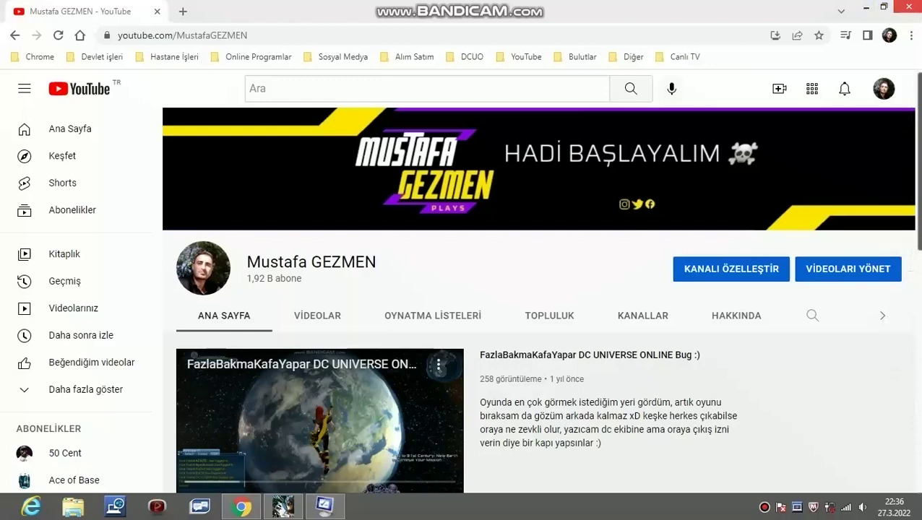
{"action": "left_click", "coordinate": [905, 6]}
{"action": "right_click", "coordinate": [248, 188]}
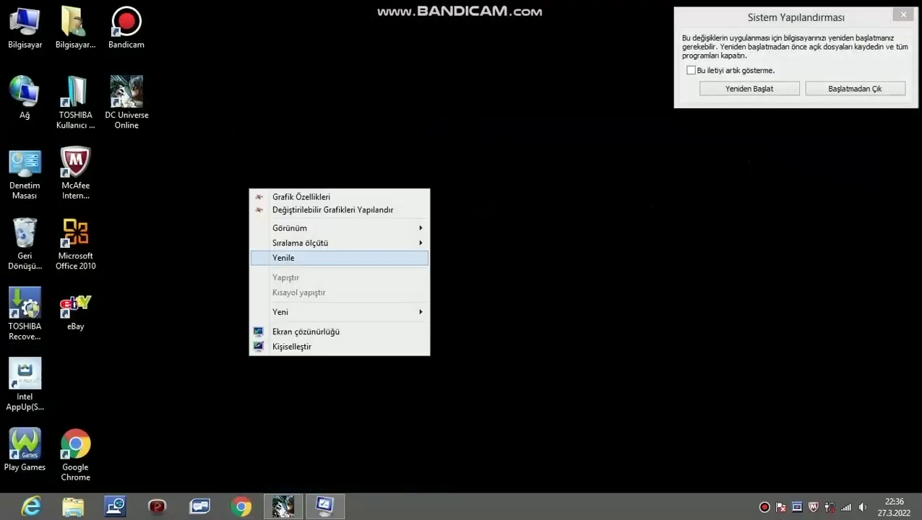
{"action": "left_click", "coordinate": [283, 258]}
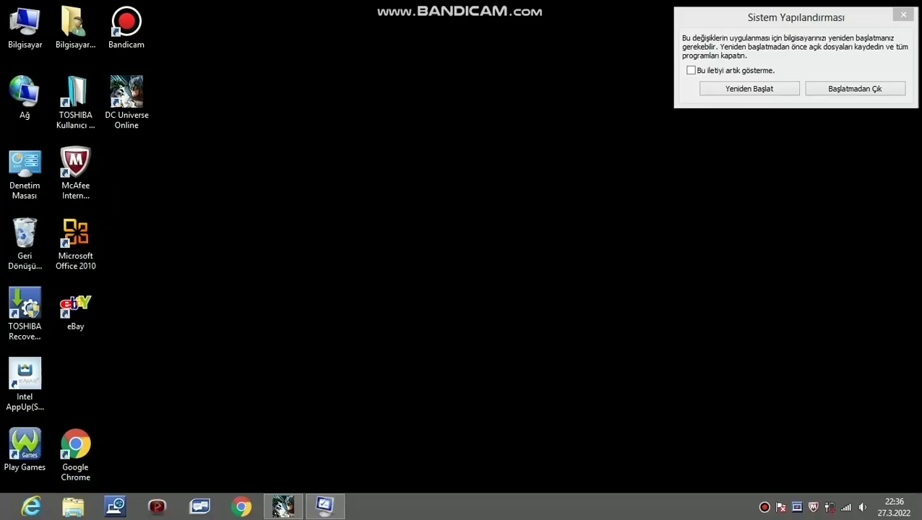
- Check the Mağaza (Store) app from the Start screen, return to the desktop and close the app
{"action": "mouse_move", "coordinate": [1, 517]}
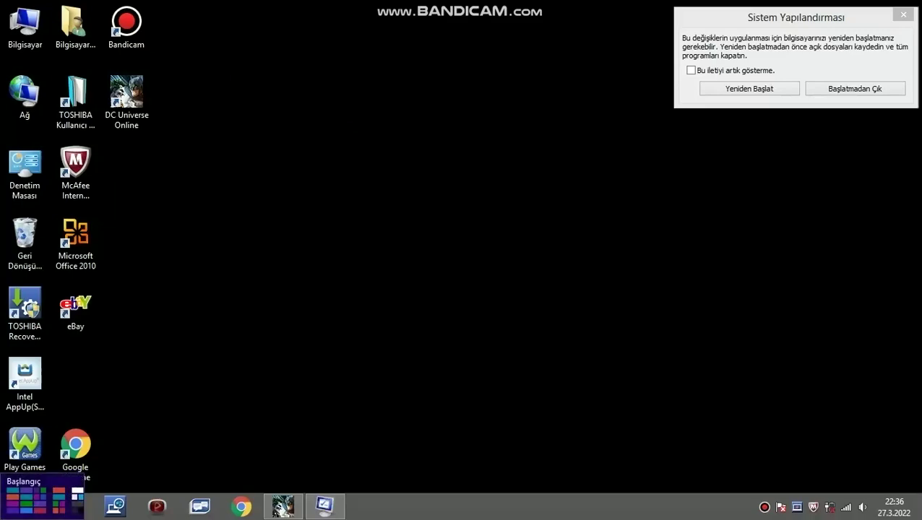
{"action": "left_click", "coordinate": [2, 518]}
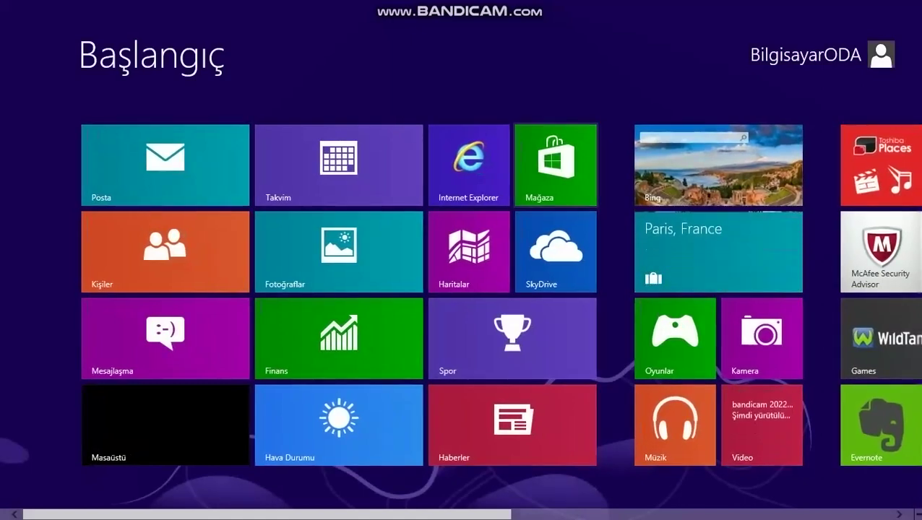
{"action": "key", "text": "Return"}
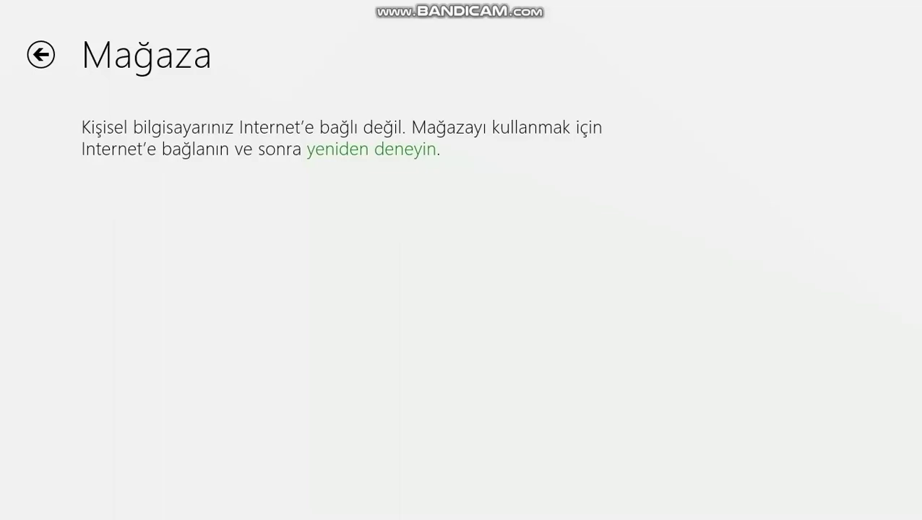
{"action": "mouse_move", "coordinate": [4, 4]}
{"action": "left_click", "coordinate": [40, 22]}
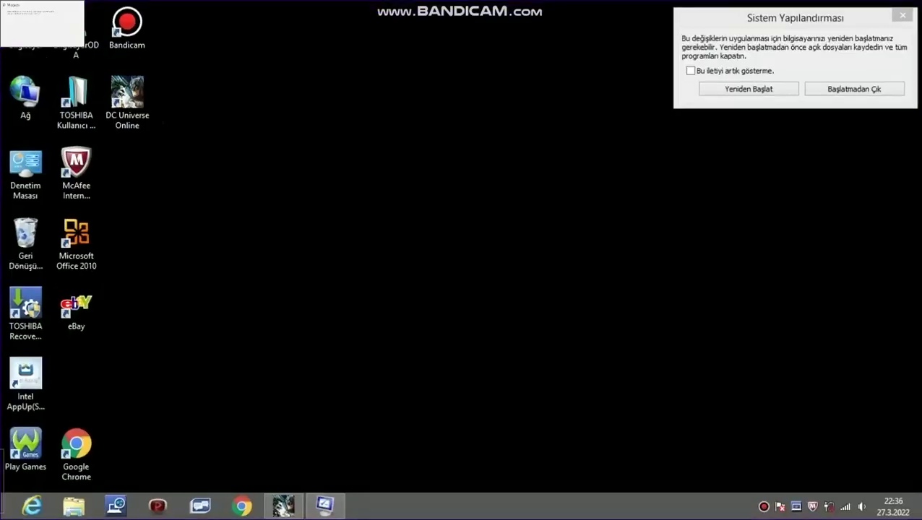
{"action": "right_click", "coordinate": [29, 10]}
{"action": "left_click", "coordinate": [33, 9]}
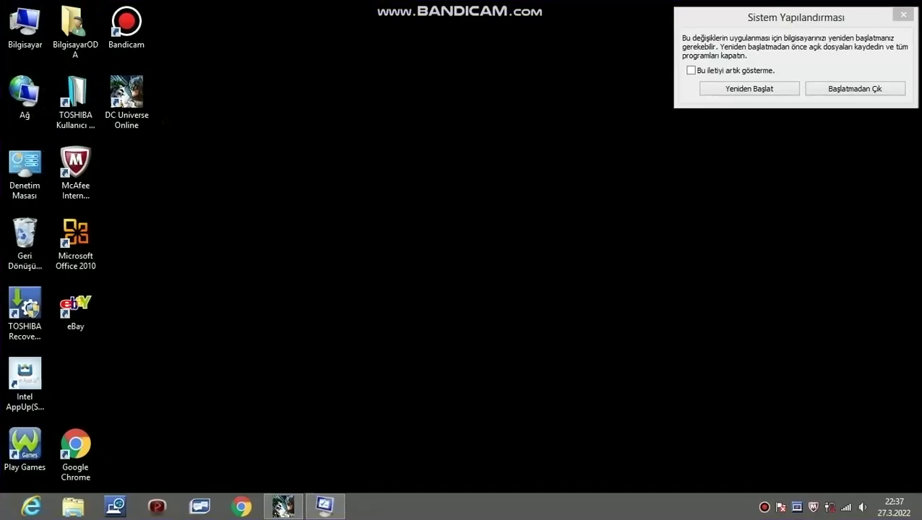
- Open the computer's System Protection properties and examine the protection configuration of the C: drive
{"action": "right_click", "coordinate": [26, 15]}
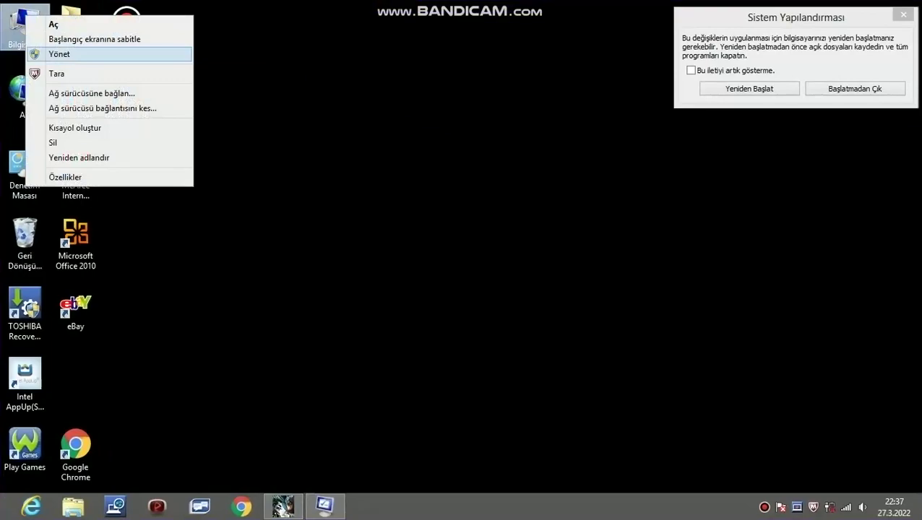
{"action": "left_click", "coordinate": [59, 54]}
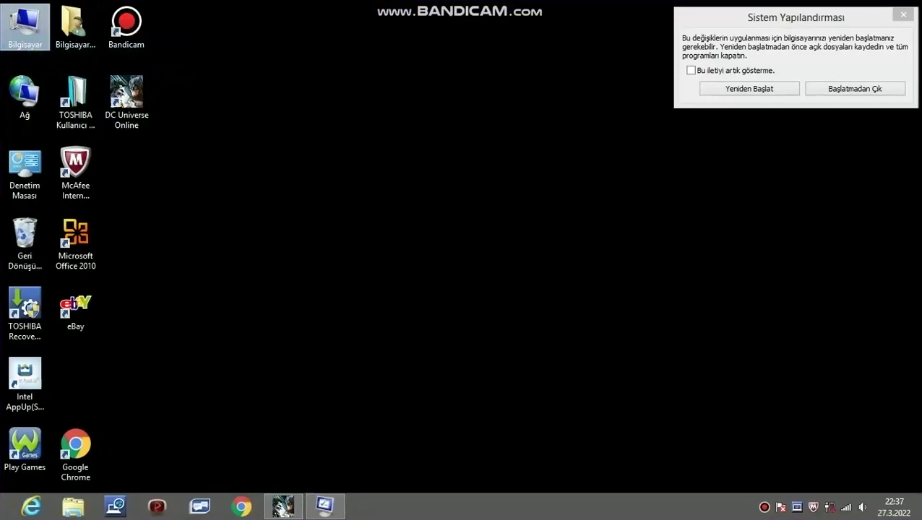
{"action": "right_click", "coordinate": [17, 21]}
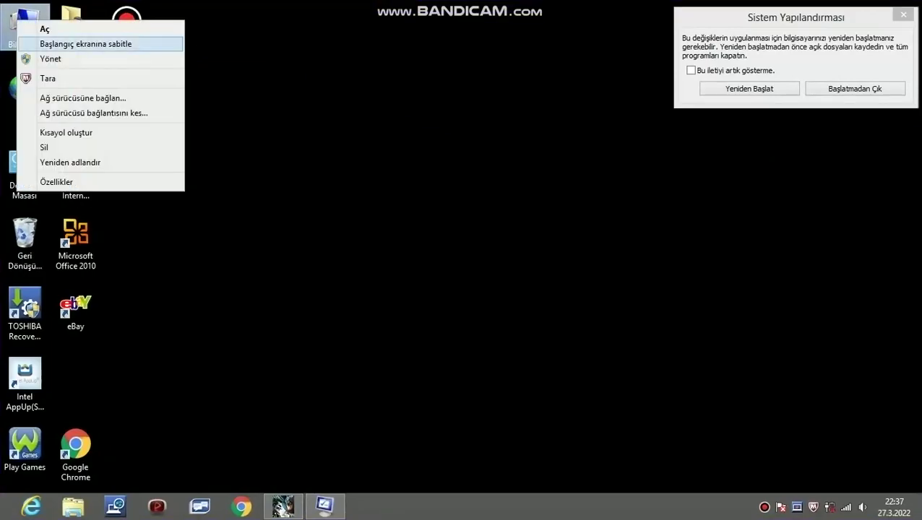
{"action": "left_click", "coordinate": [57, 182]}
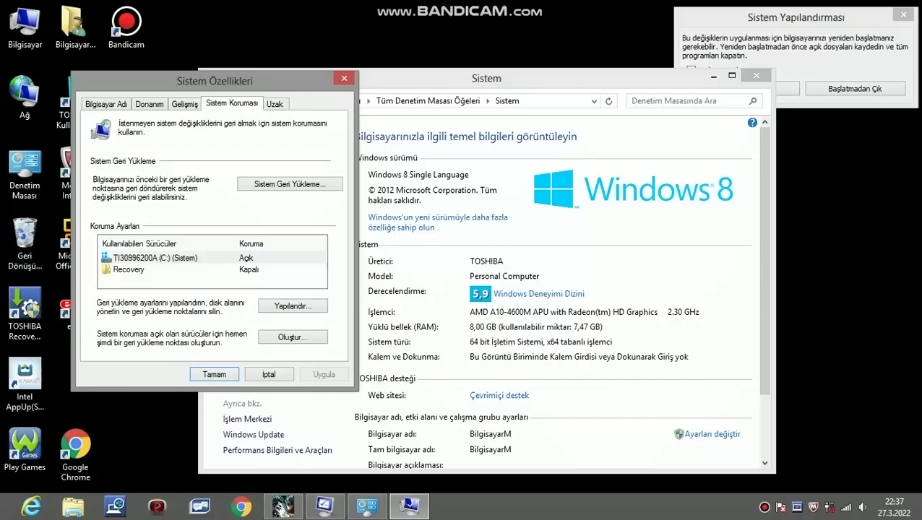
{"action": "left_click", "coordinate": [293, 306]}
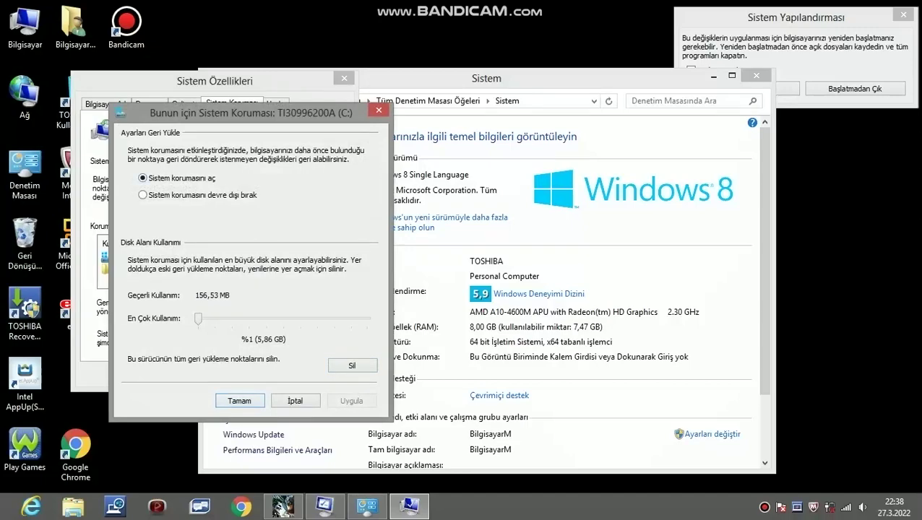
{"action": "key", "text": "Return"}
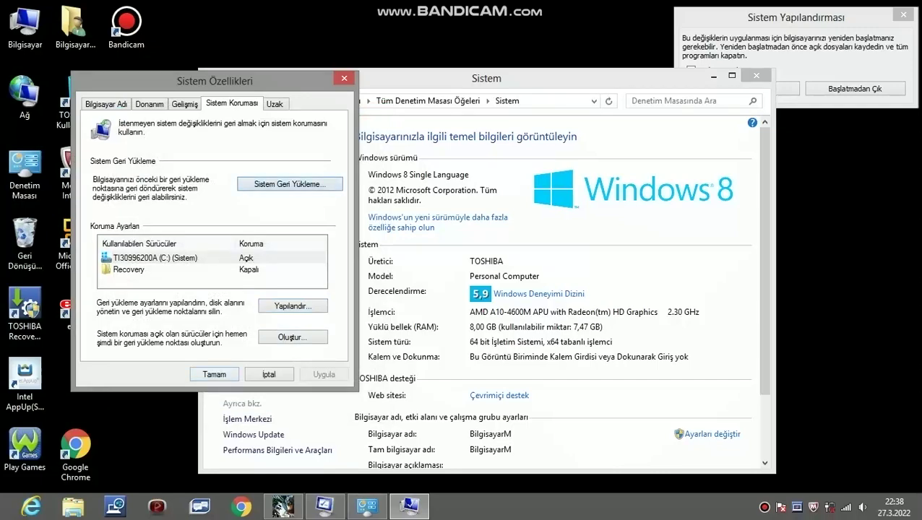
- Examine the available System Restore points without restoring, and close the System Restore, System Properties and System windows
{"action": "left_click", "coordinate": [289, 184]}
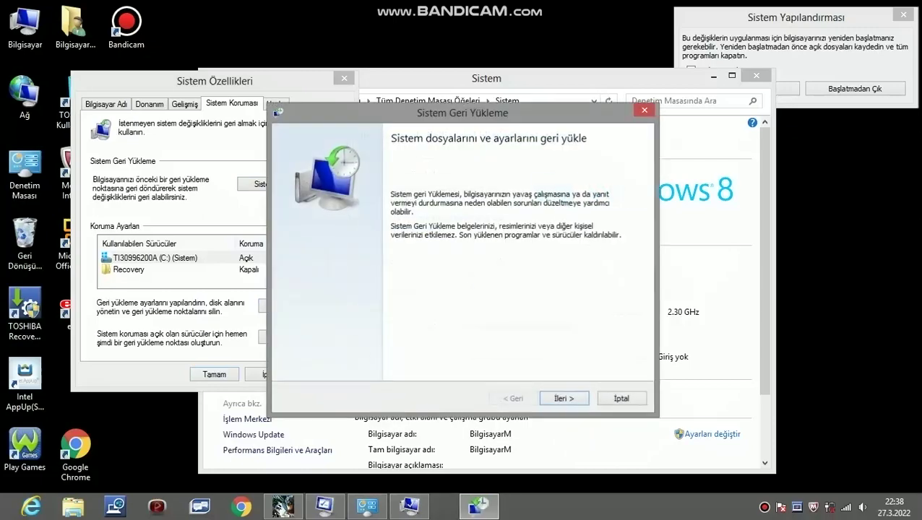
{"action": "key", "text": "Return"}
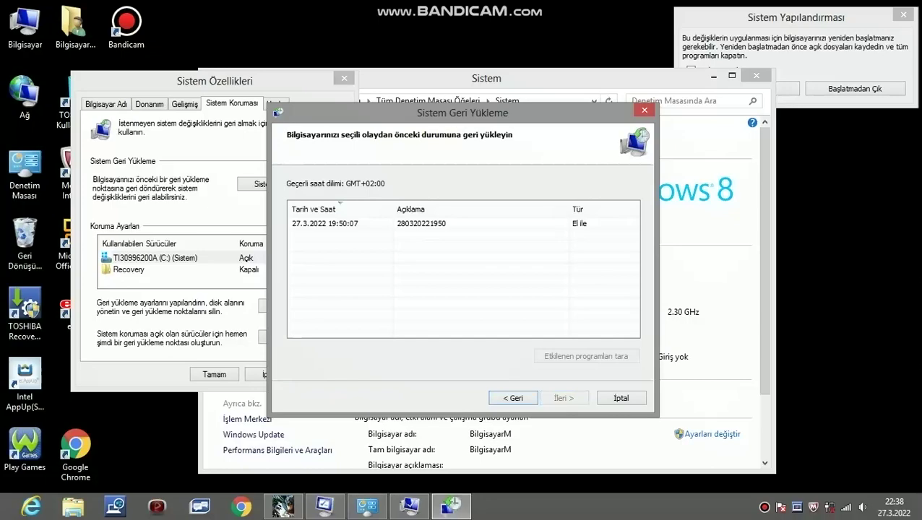
{"action": "key", "text": "Escape"}
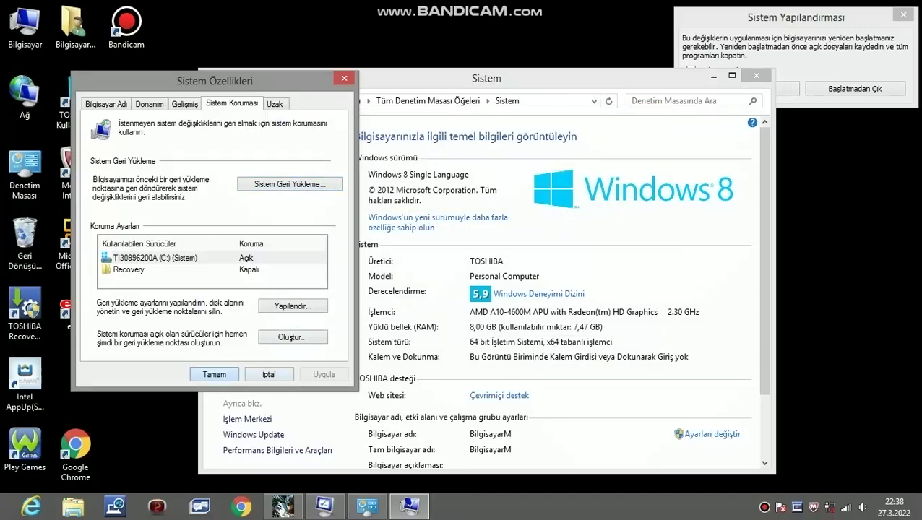
{"action": "key", "text": "Escape"}
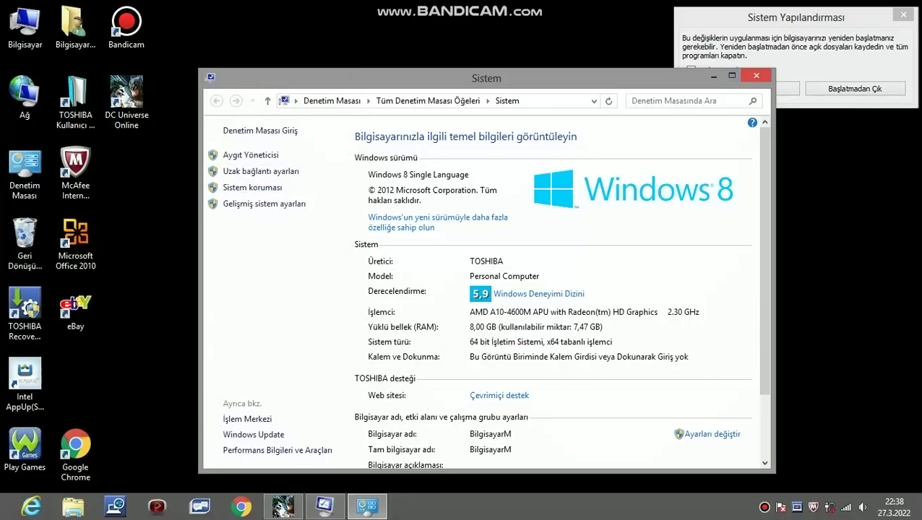
{"action": "left_click", "coordinate": [756, 76]}
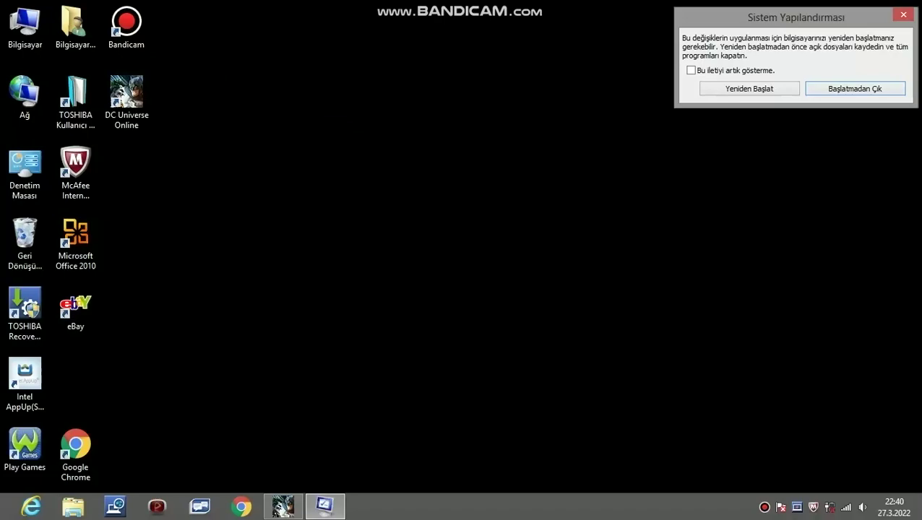
- Check the date and time in the system clock's calendar again
{"action": "left_click", "coordinate": [894, 507]}
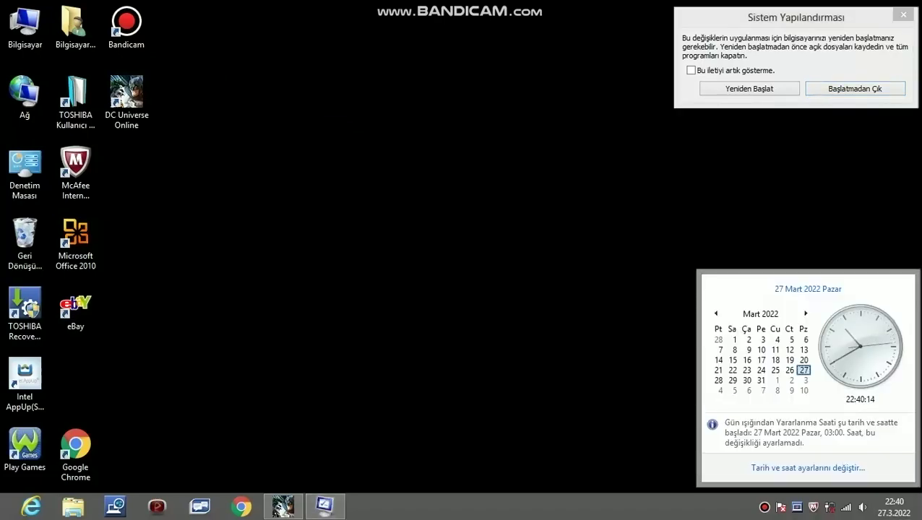
{"action": "key", "text": "Escape"}
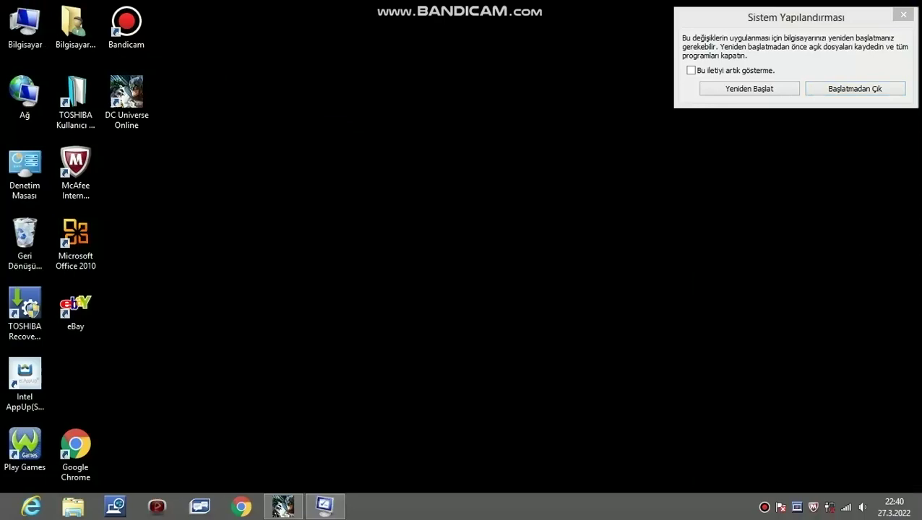